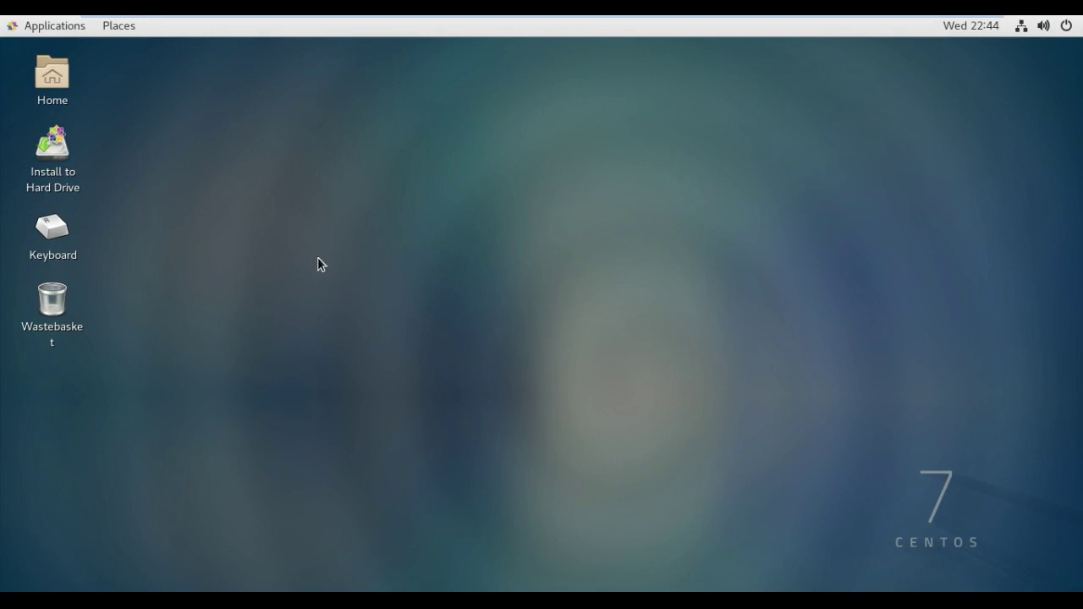
Complete GNOME Initial Setup with default language, typing and privacy, skipping online accounts
left_click(66, 167)
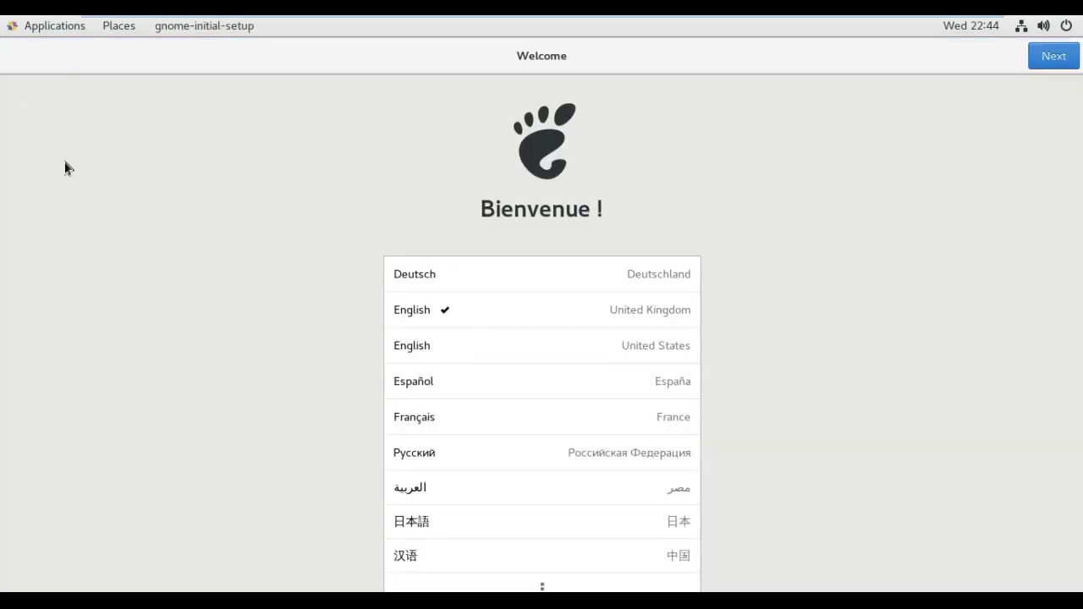
left_click(1042, 69)
left_click(1041, 71)
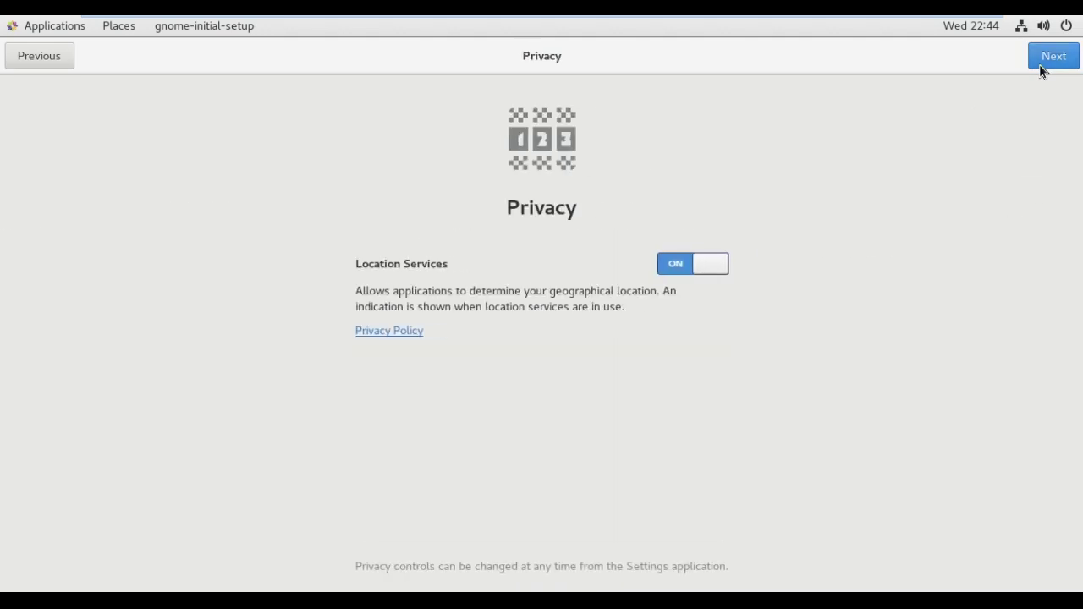
left_click(1041, 71)
left_click(1041, 71)
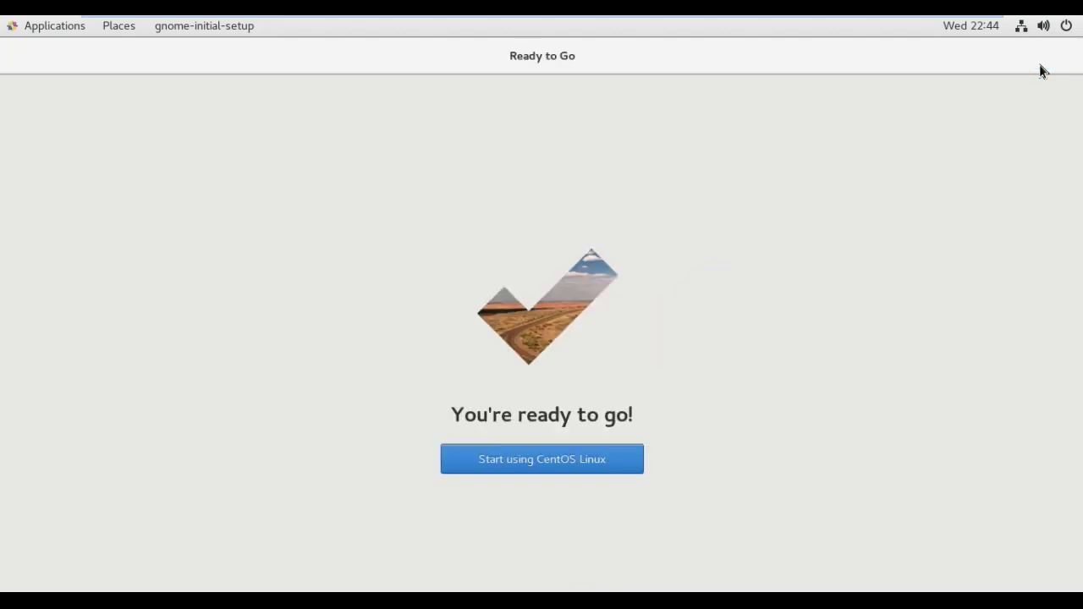
left_click(603, 457)
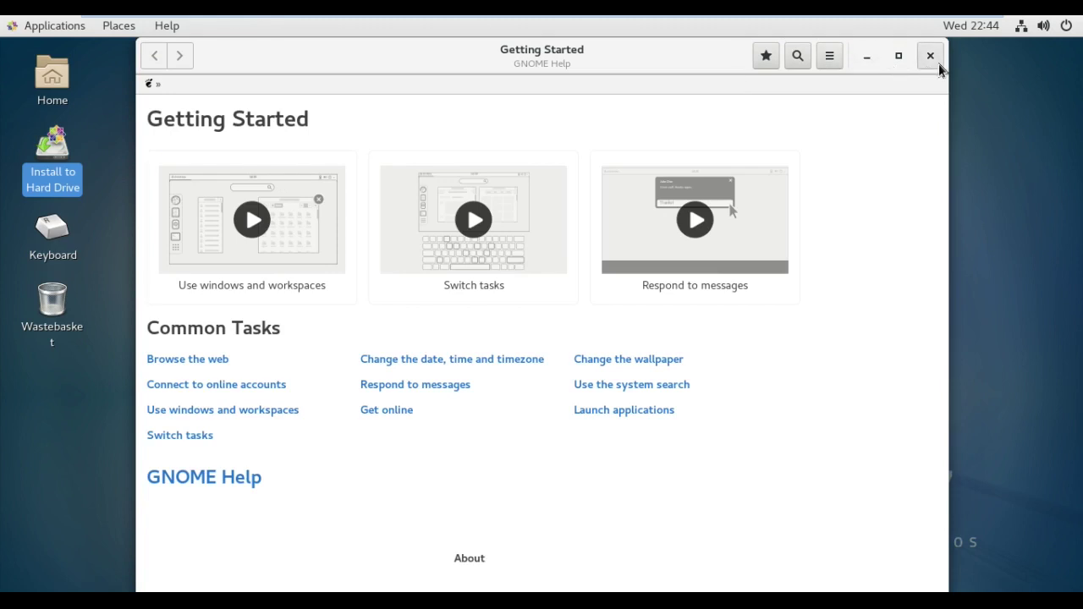
Close the Getting Started help and launch Install to Hard Drive from the desktop
left_click(938, 63)
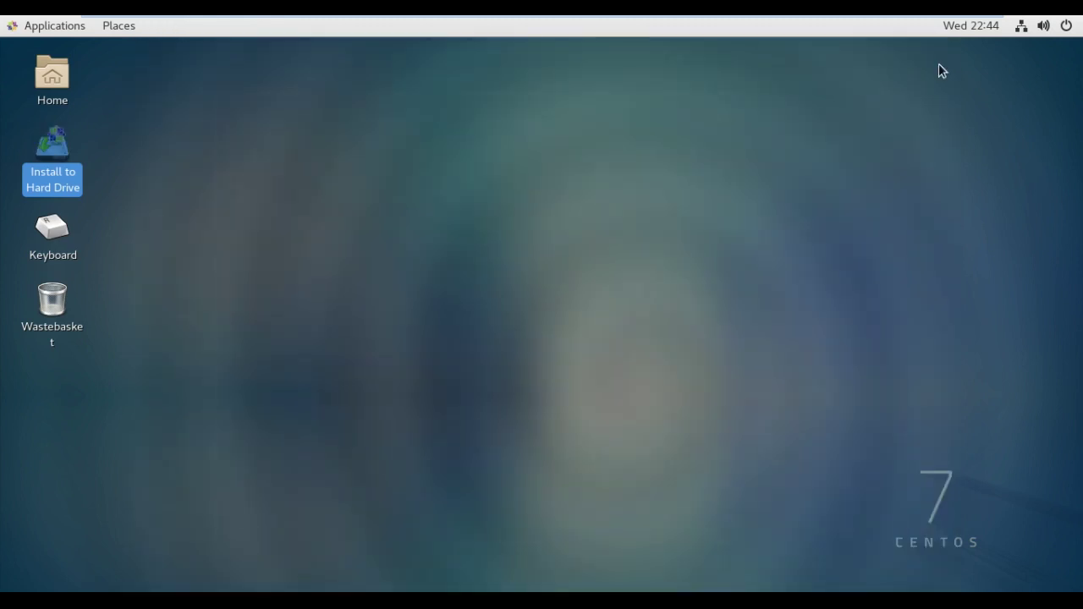
left_click(356, 272)
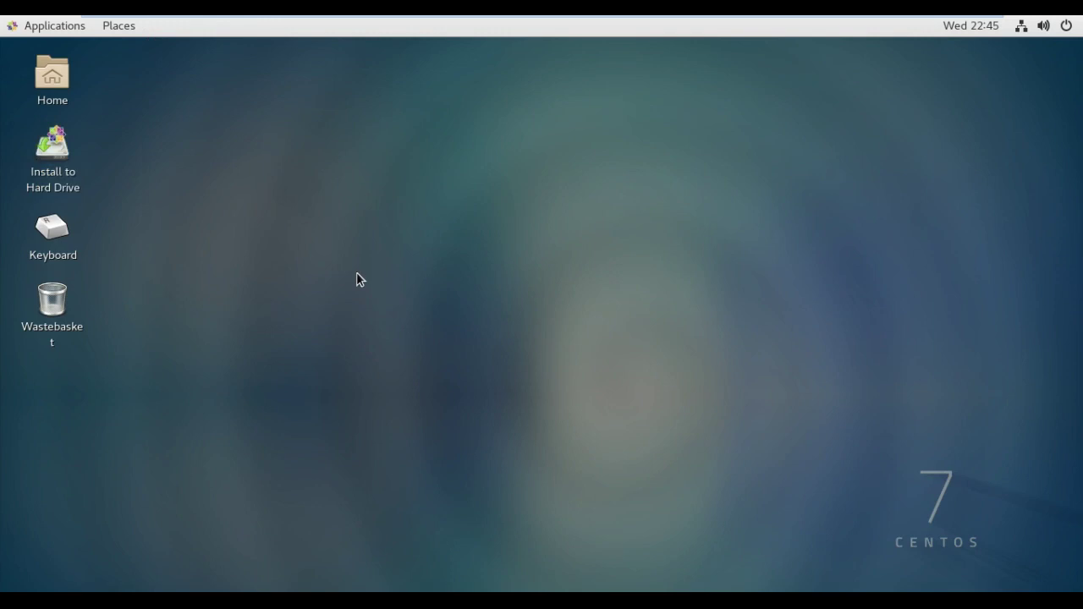
double_click(71, 171)
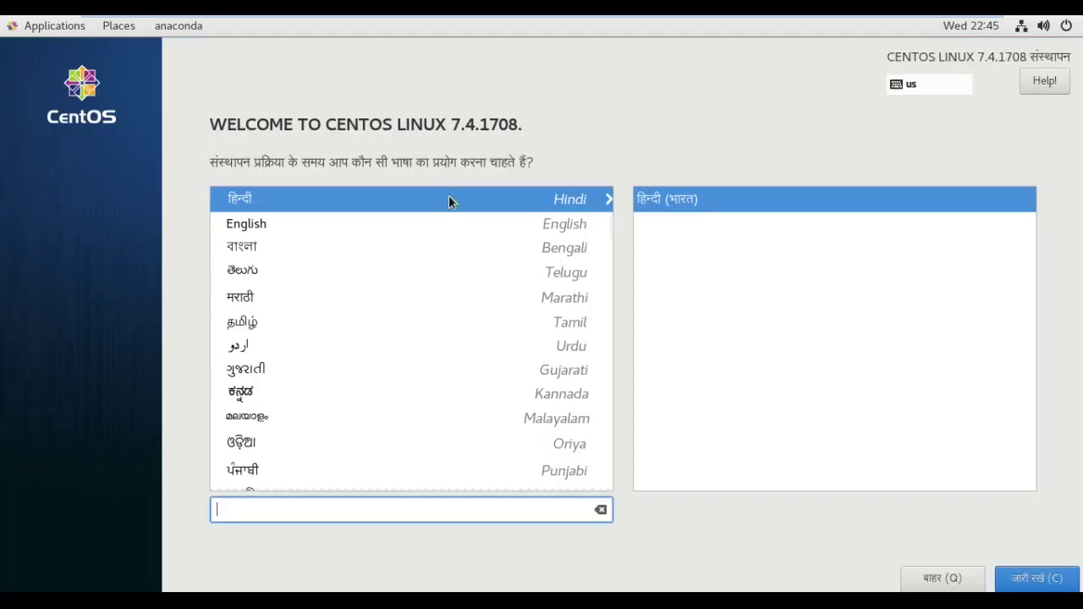
Choose English (United States) as the installation language and go to Installation Destination
left_click(474, 219)
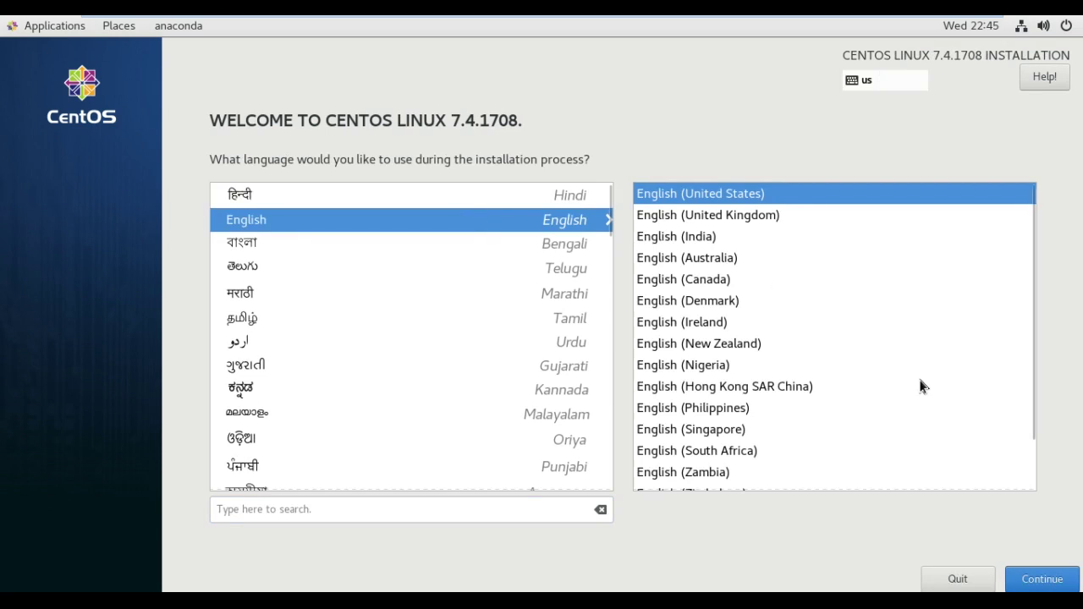
left_click(1042, 578)
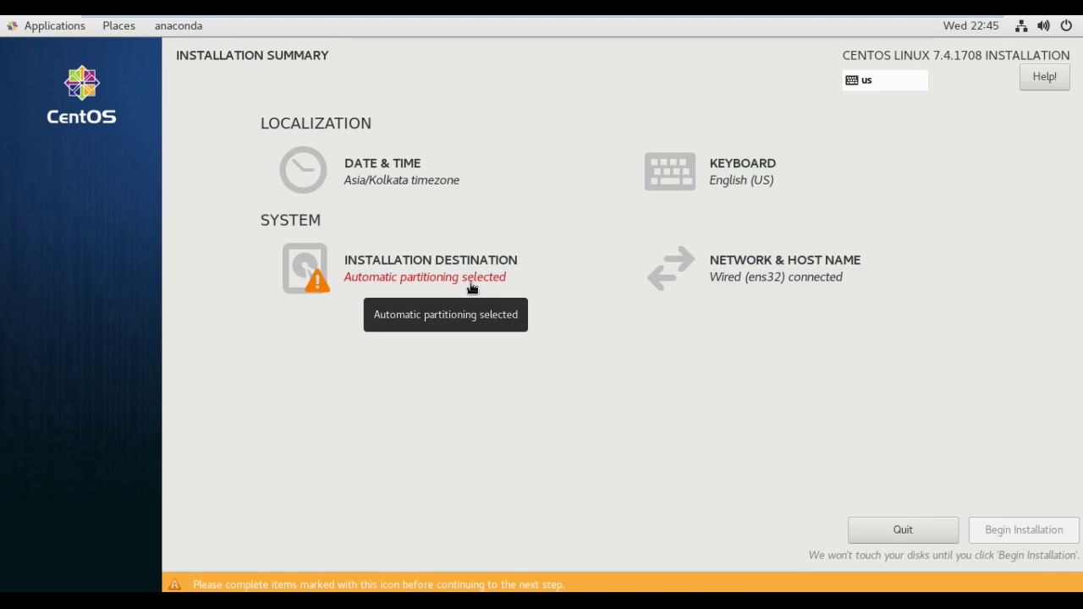
left_click(472, 288)
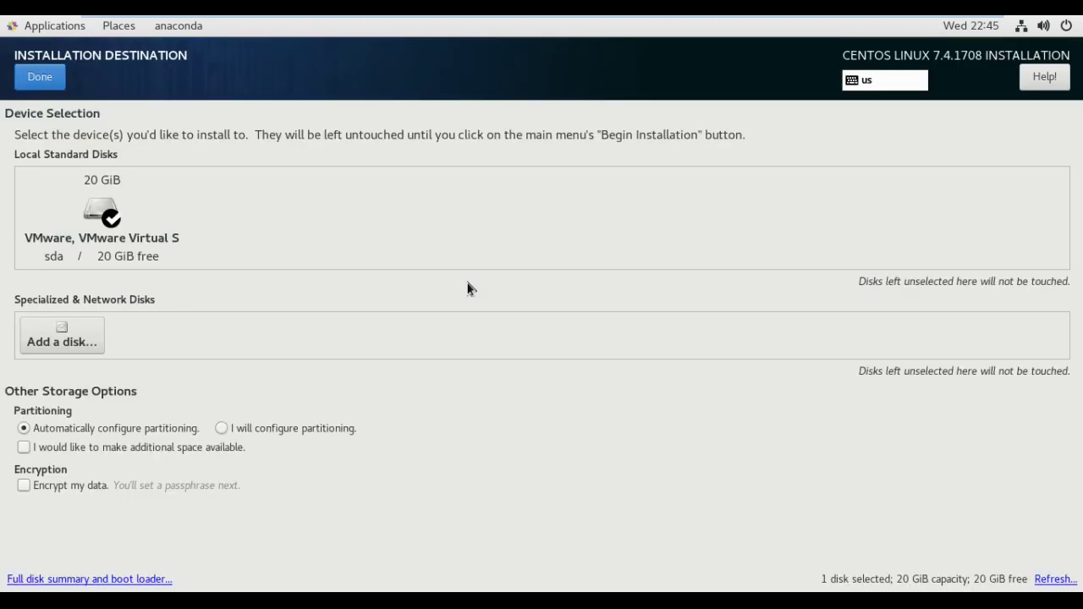
Confirm the 20 GiB sda disk with automatic partitioning
left_click(52, 88)
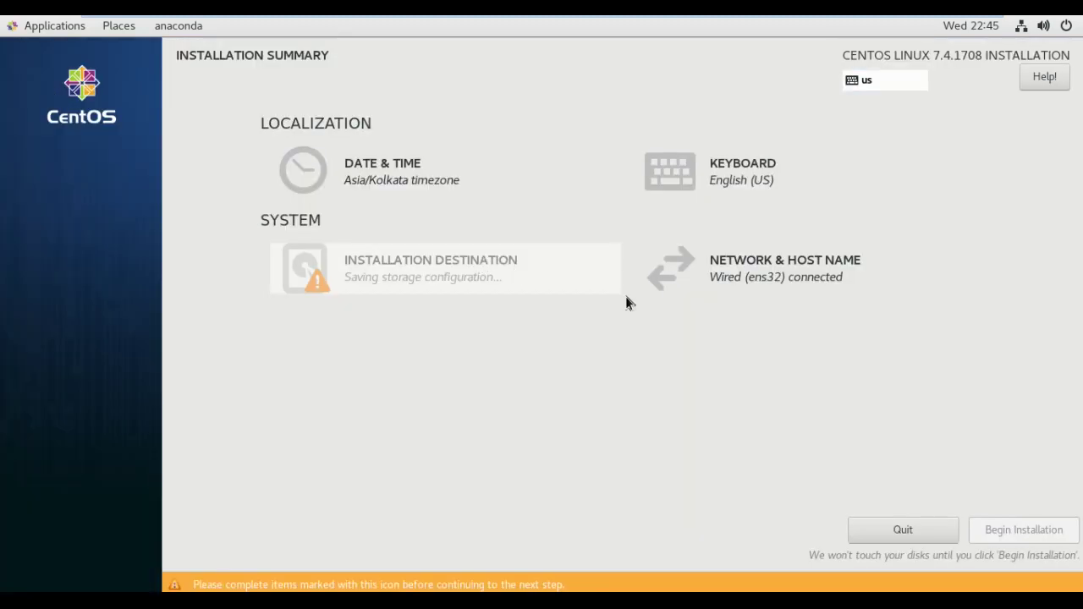
left_click(821, 280)
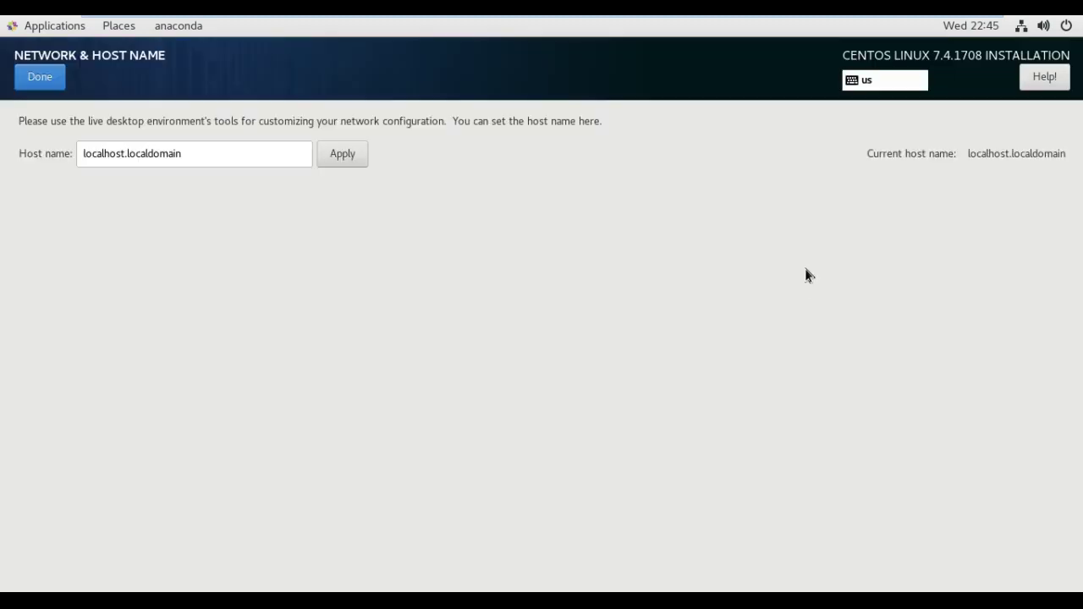
left_click(289, 170)
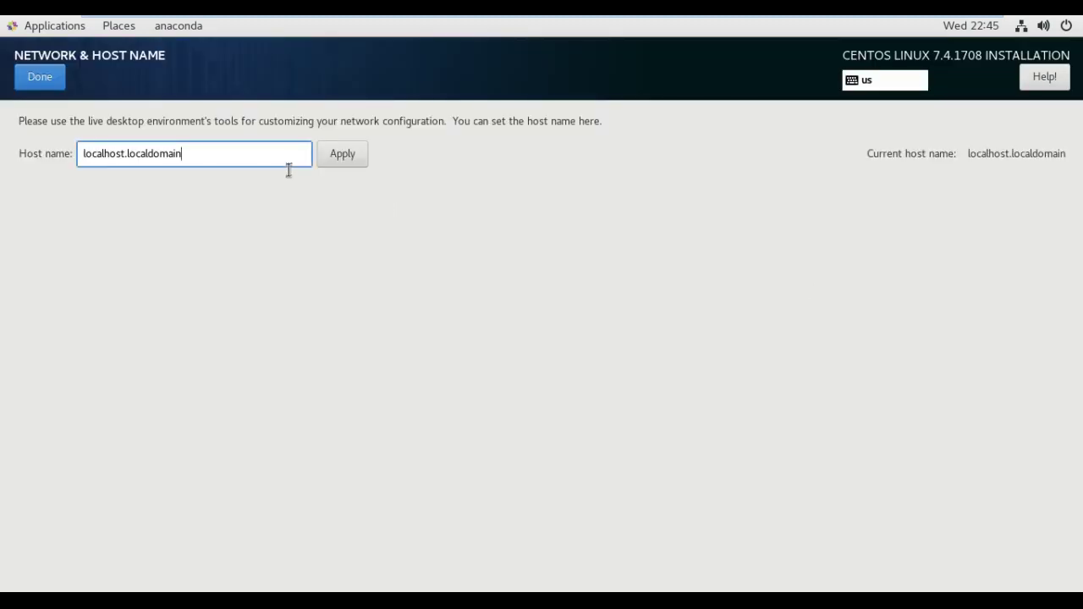
key("ctrl+a")
key("BackSpace")
type("www.payilaga")
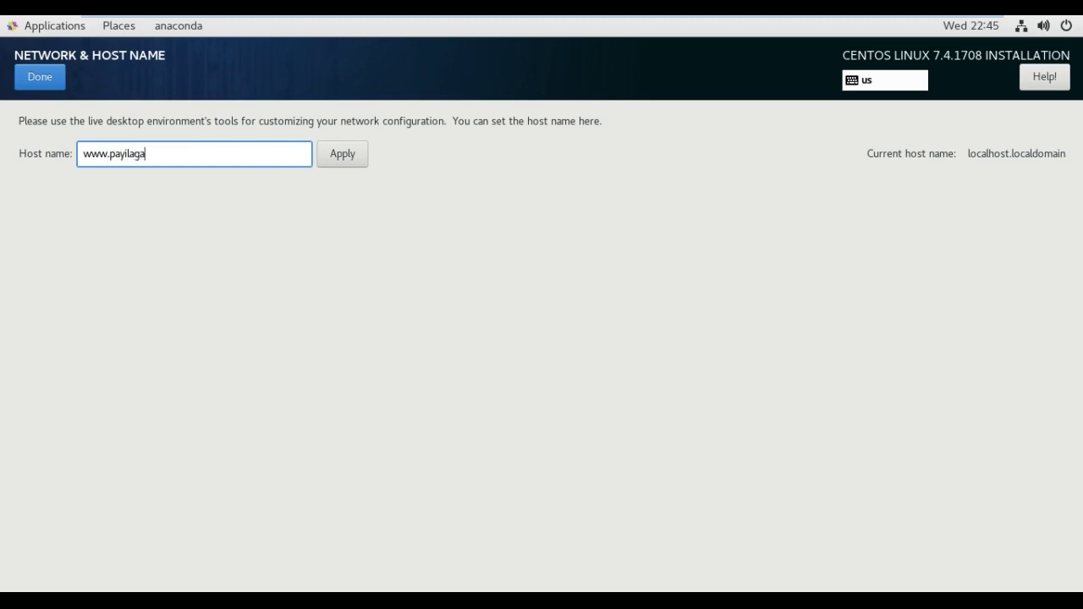
type("m.com")
left_click(348, 163)
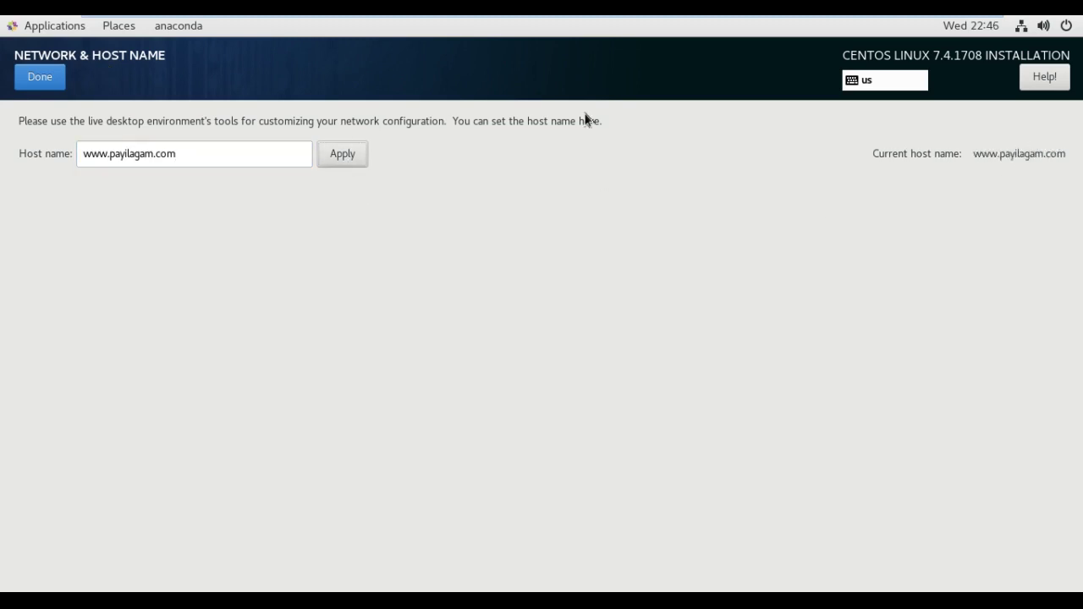
left_click(39, 91)
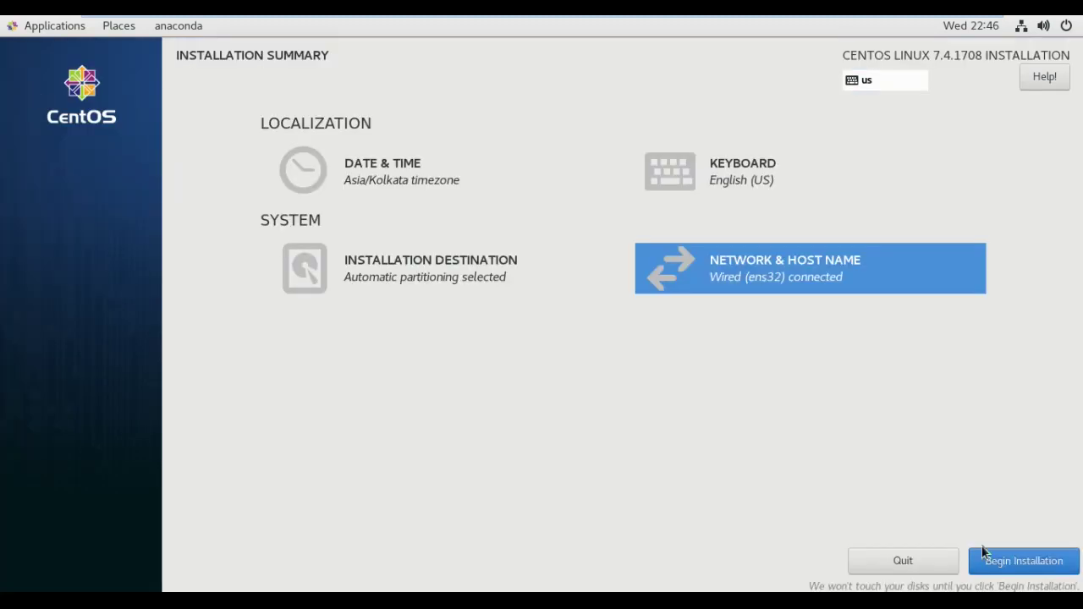
Begin installation and set the root password, accepting the weak-password warning
left_click(1029, 568)
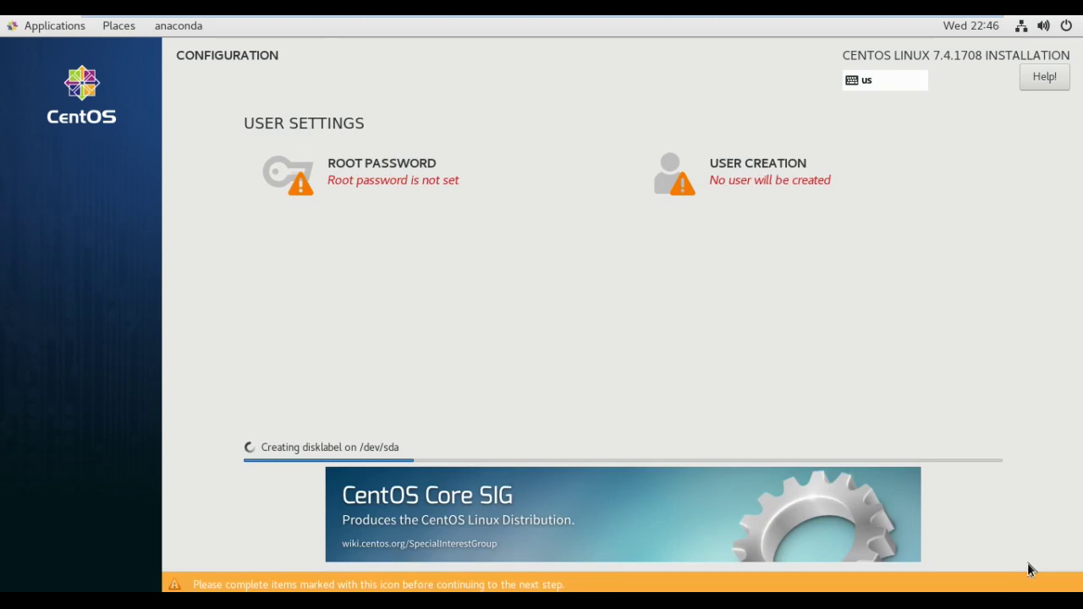
left_click(397, 175)
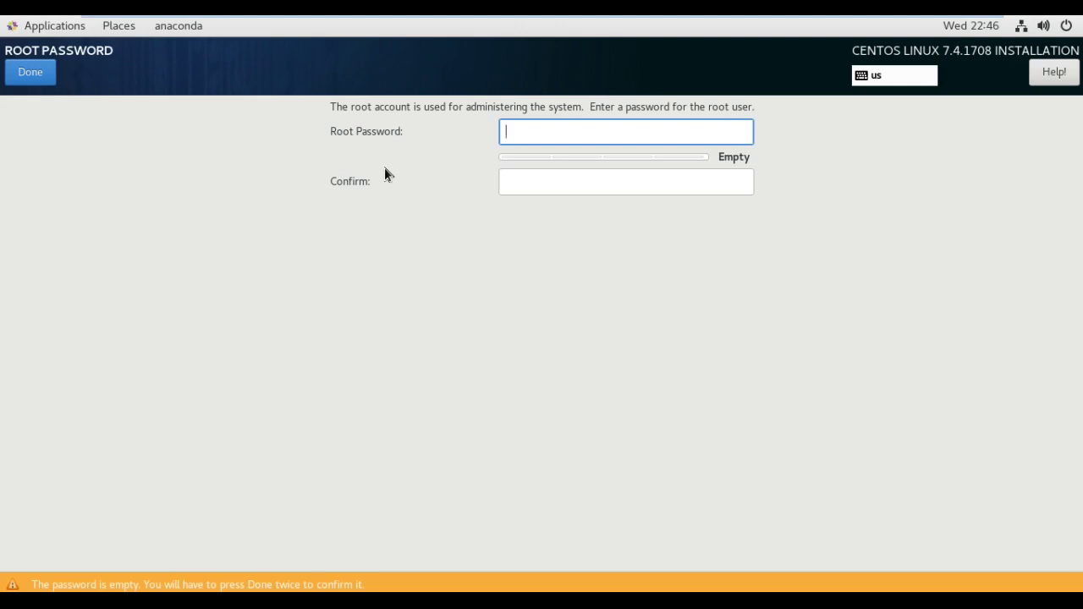
type("abcdef")
key("Tab")
type("abcdef")
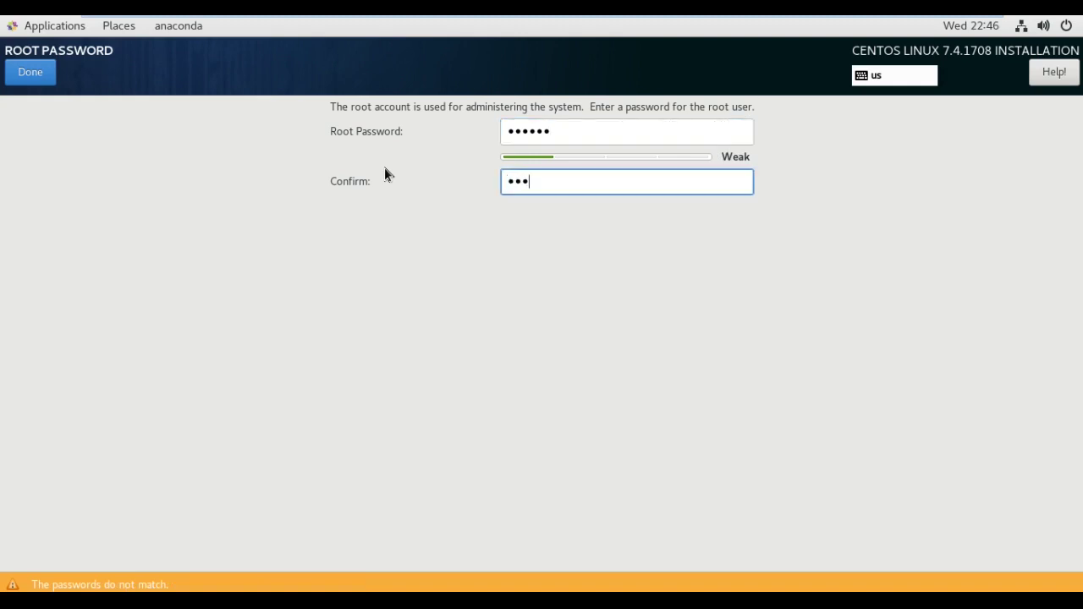
left_click(44, 73)
left_click(44, 72)
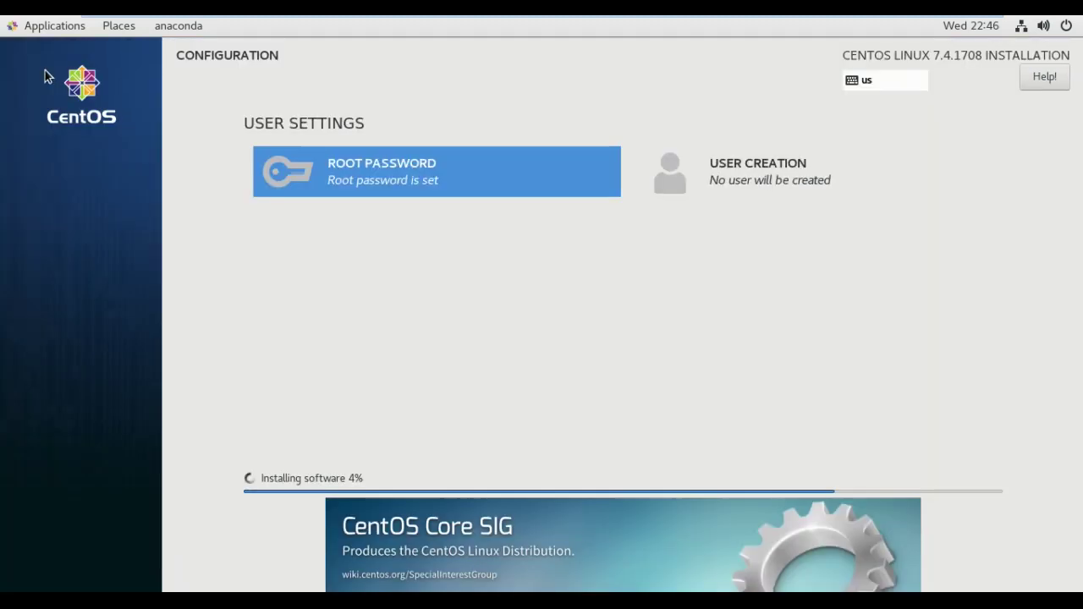
Enter the new user's user name and a confirmed password in User Creation
left_click(756, 180)
type("pradheep")
key("Tab")
key("Tab")
key("Tab")
key("Tab")
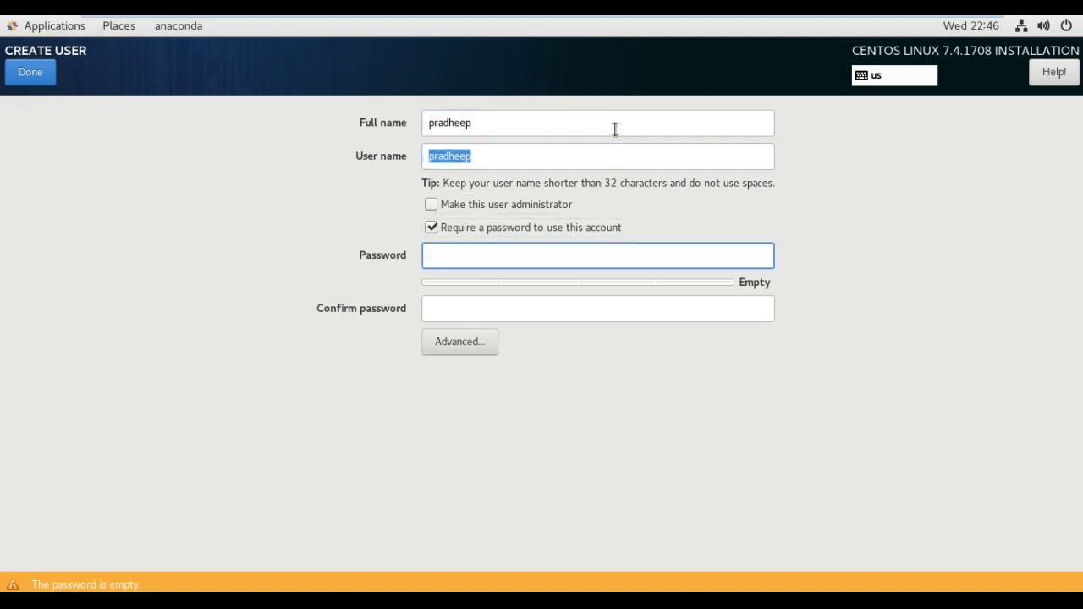
type("******")
key("Tab")
type("******")
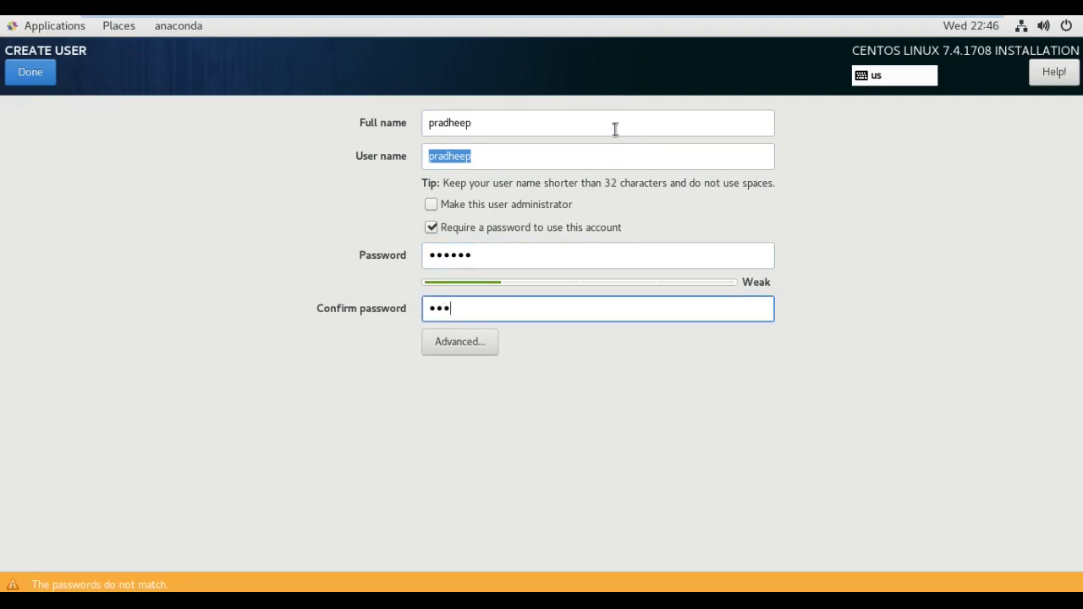
Save the user despite the weak-password warning, then leave the VM's full-screen view
left_click(46, 83)
left_click(47, 82)
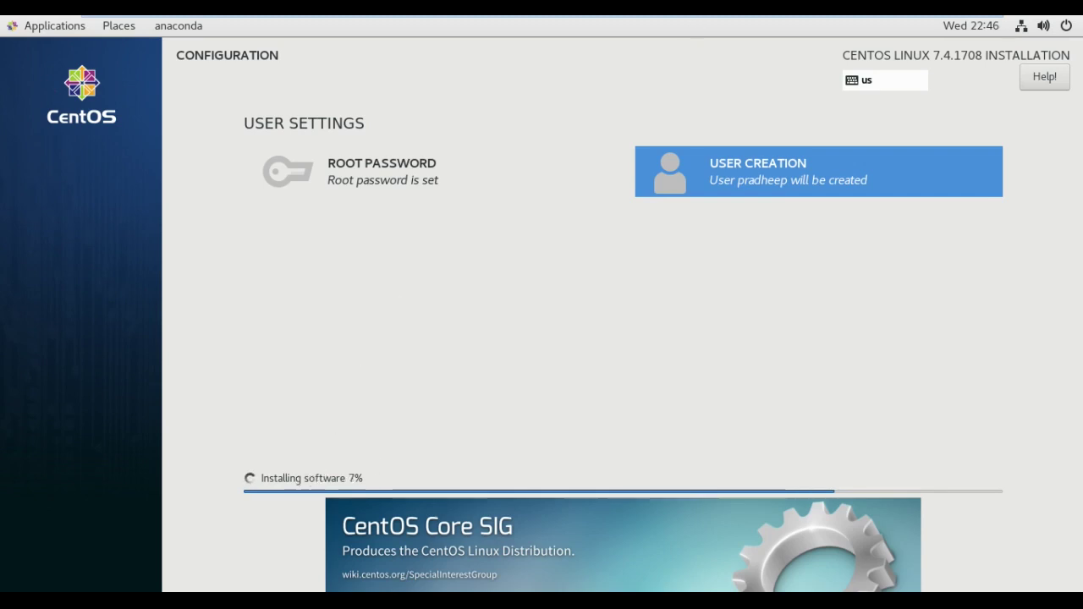
mouse_move(694, 18)
left_click(965, 27)
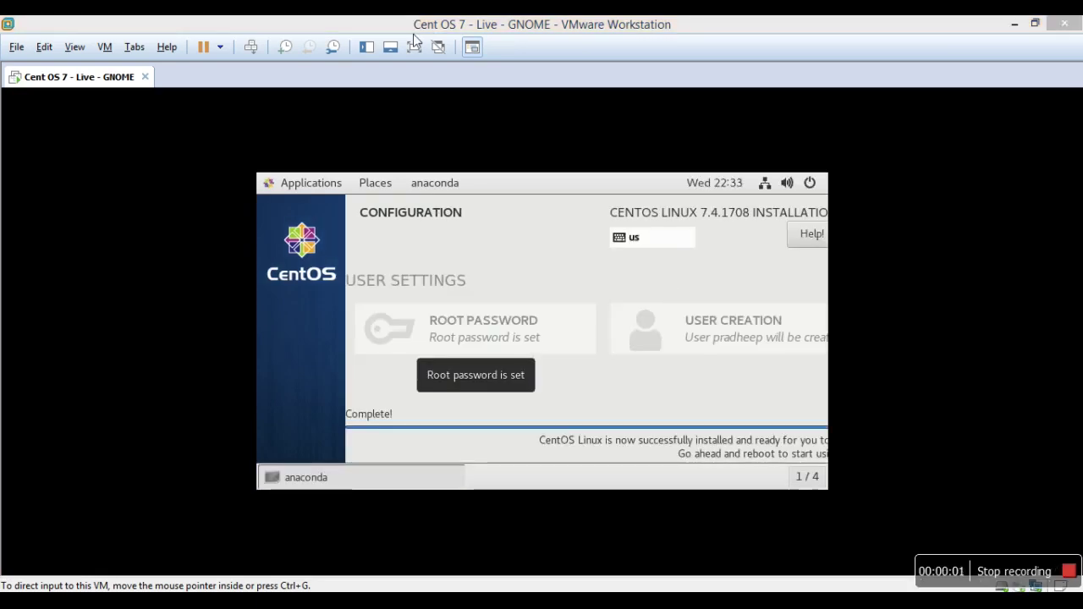
Return the virtual machine to full screen while installation runs to Complete
left_click(414, 46)
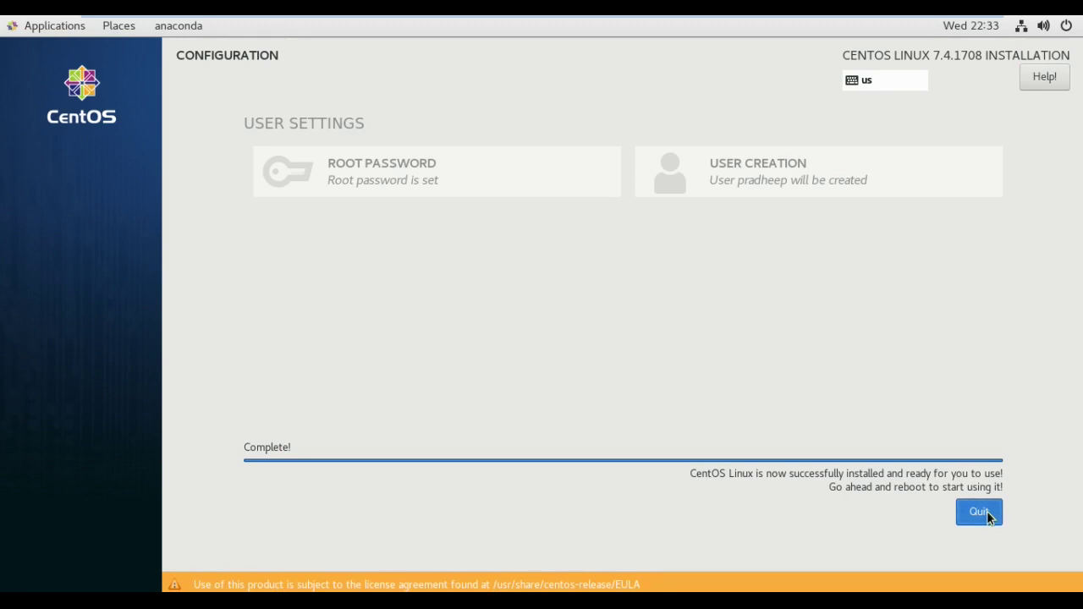
Quit the finished installer and restart the system from the top-right power menu
left_click(986, 513)
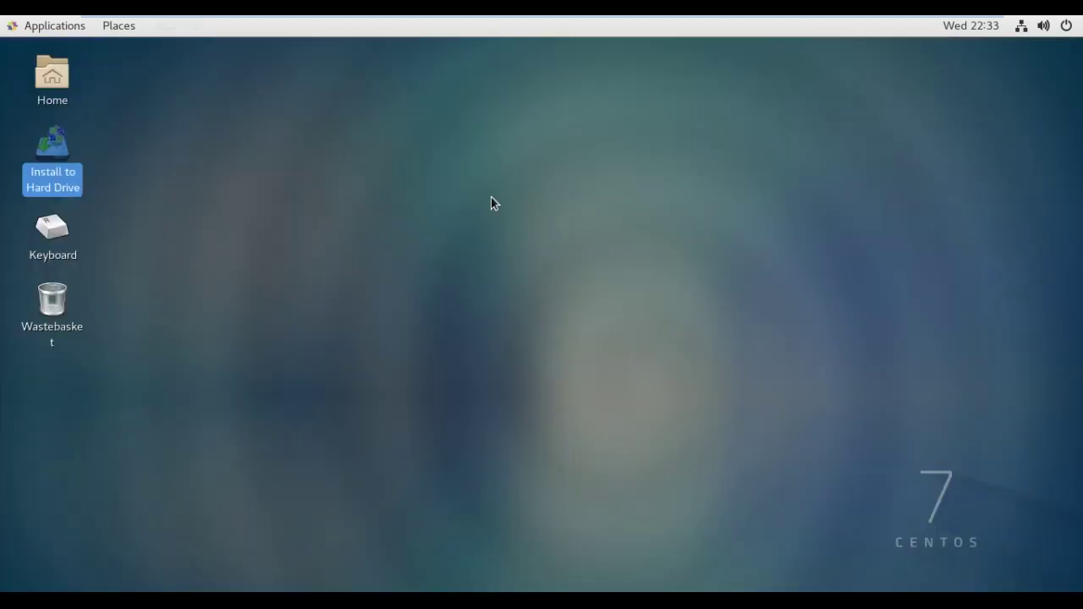
left_click(1067, 32)
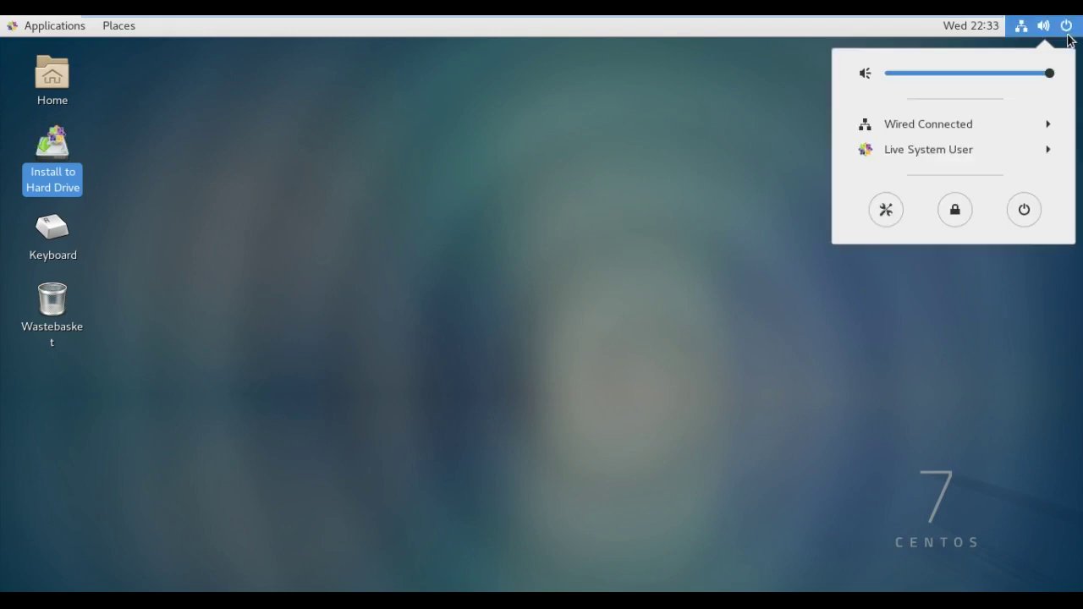
left_click(1034, 211)
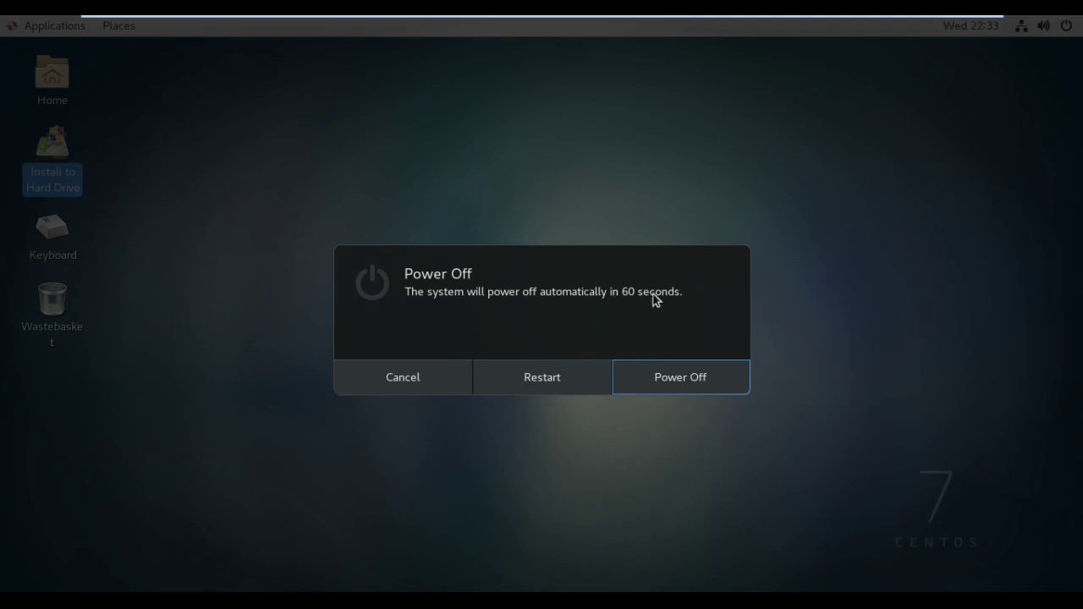
left_click(558, 387)
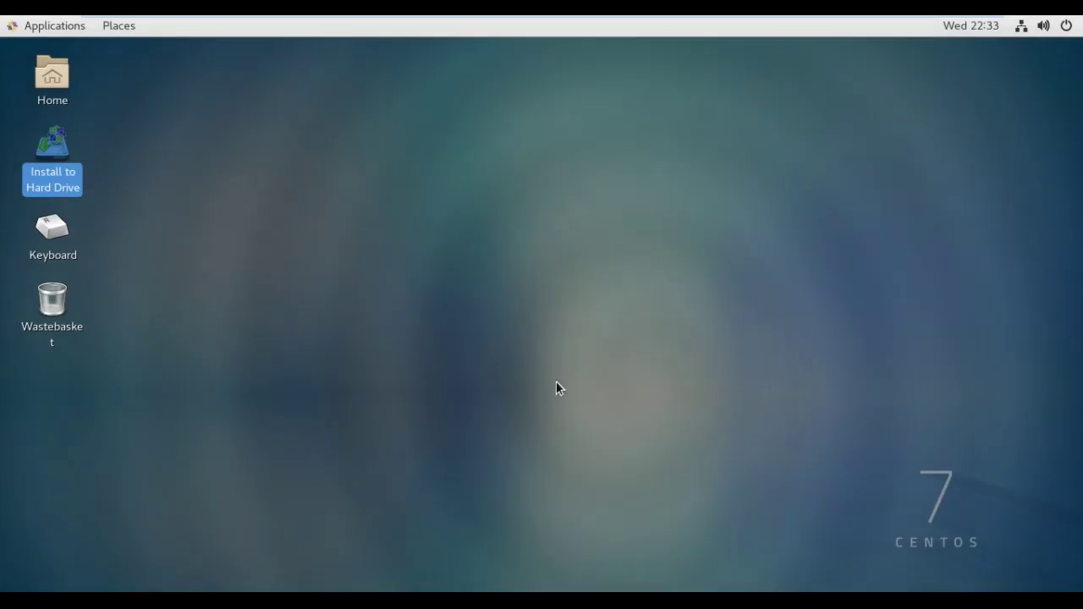